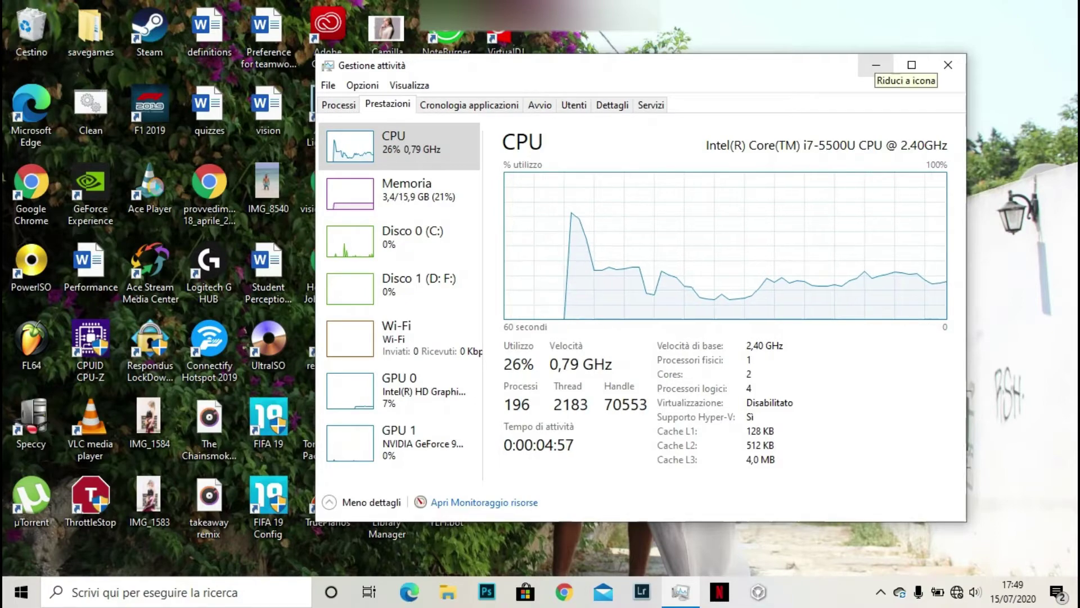
- Minimize Task Manager after reading the CPU speed at 0.79 GHz
left_click(876, 65)
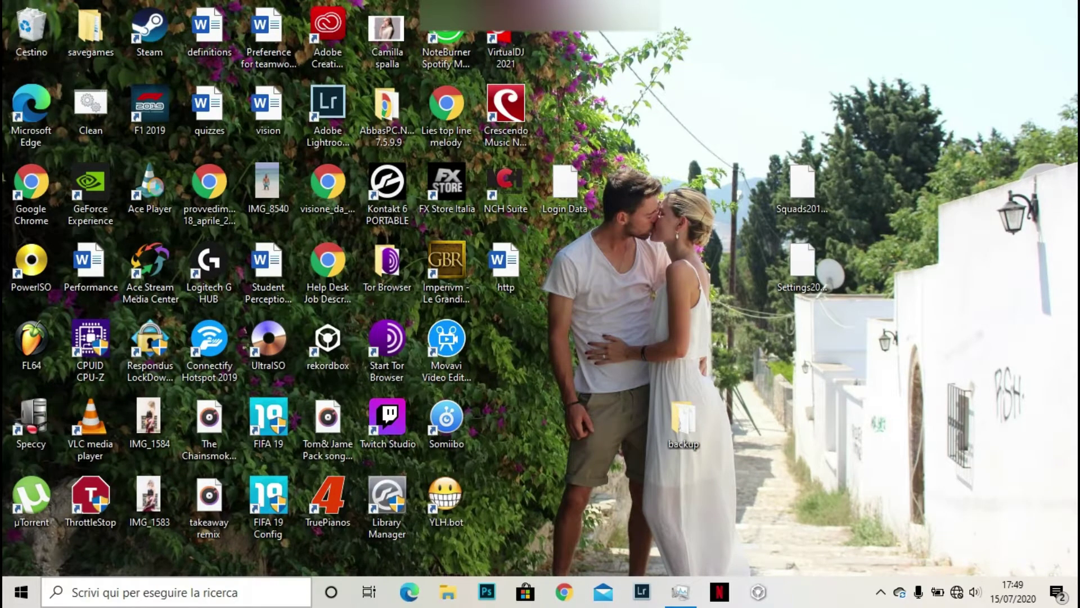
- Open Control Panel's Power Options and edit the Prestazioni elevate plan settings
left_click(168, 591)
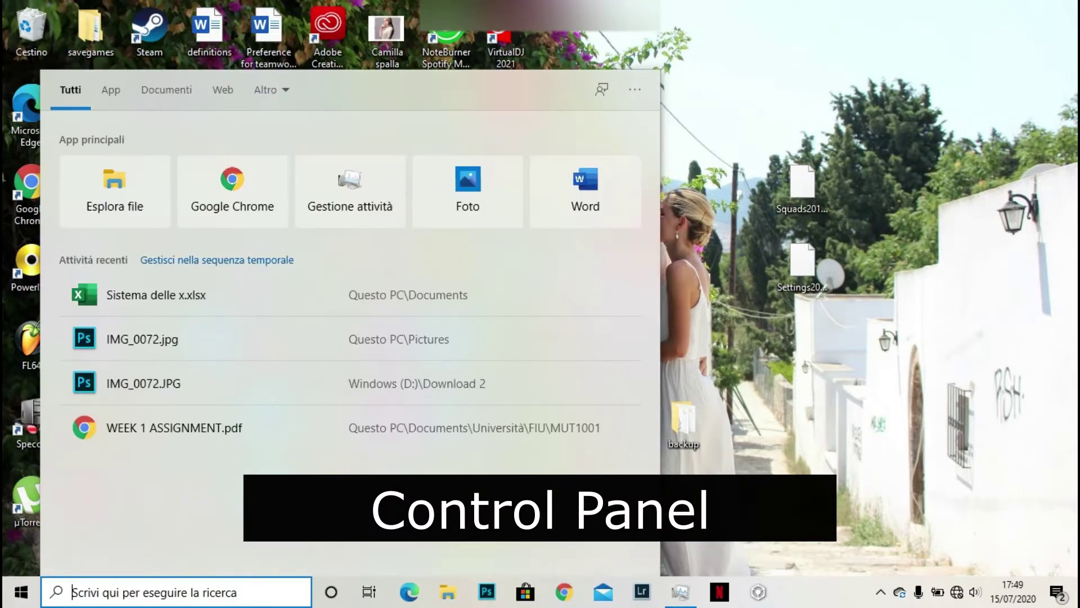
type("pann")
key("Return")
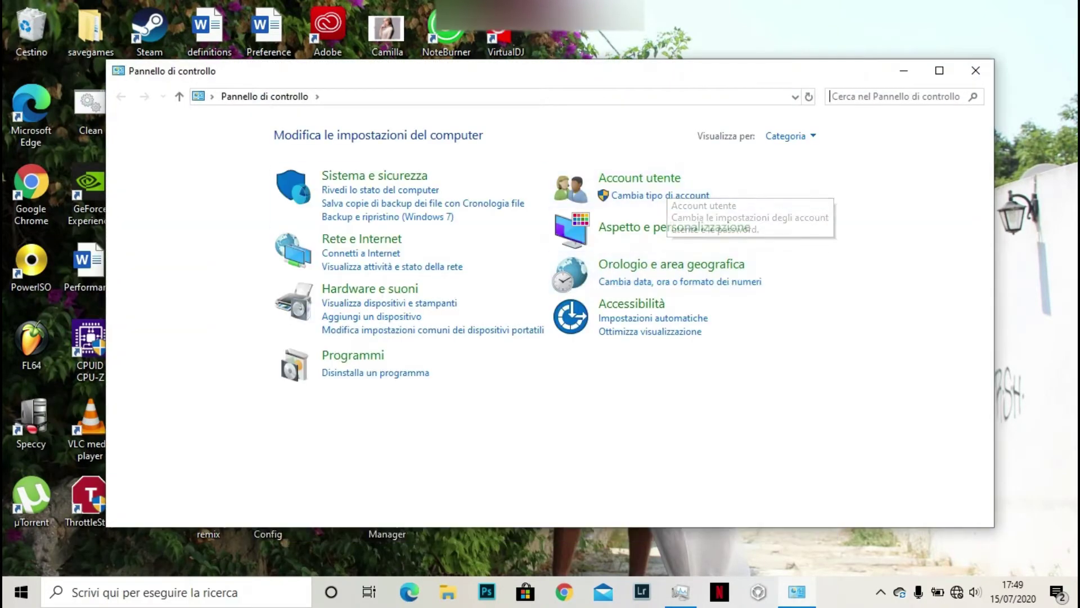
type("power")
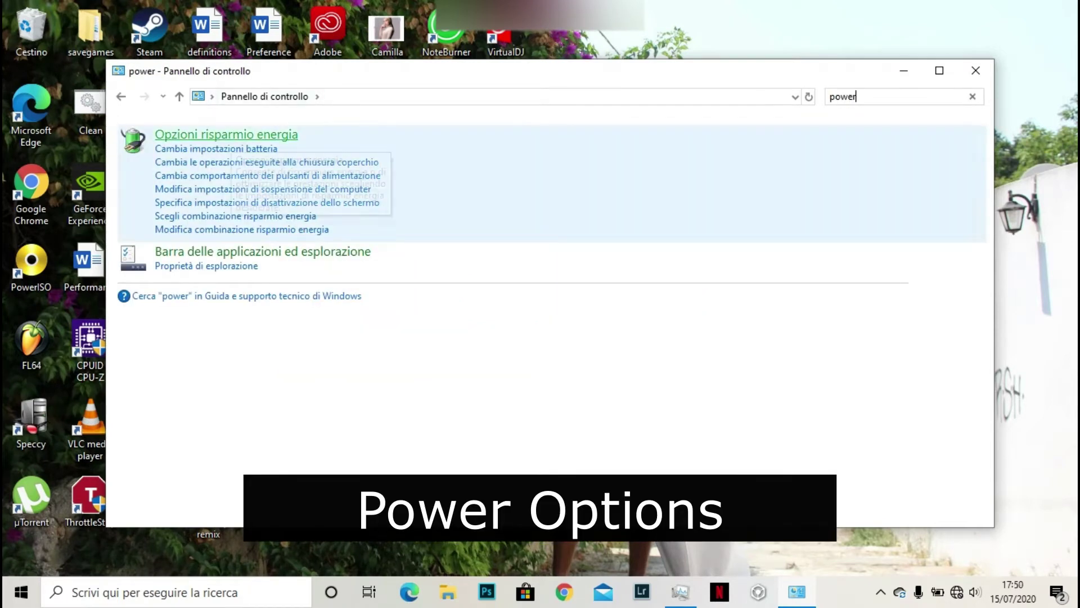
left_click(226, 134)
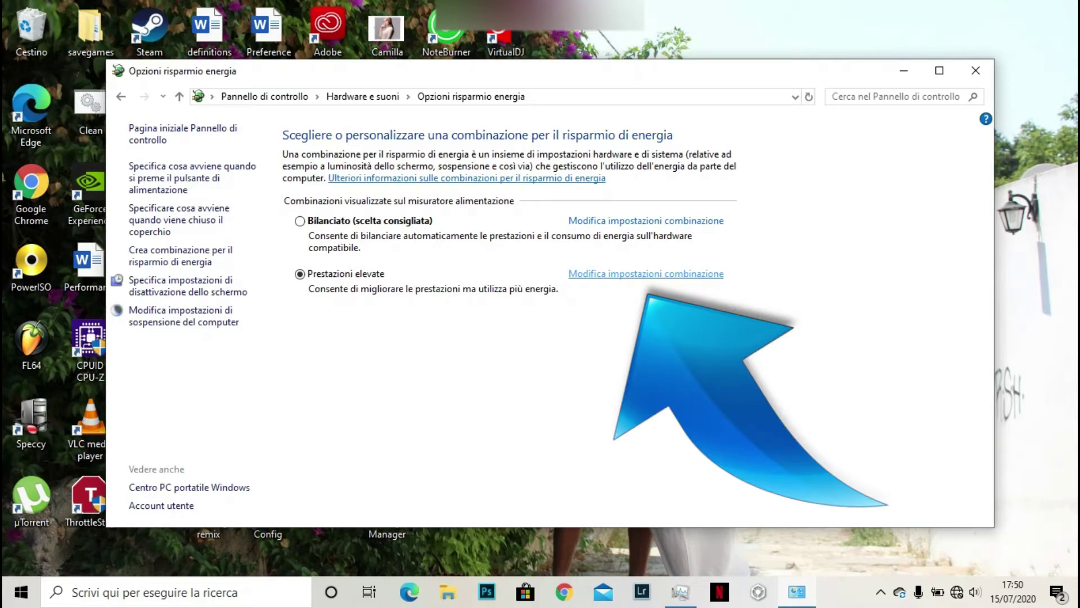
left_click(646, 274)
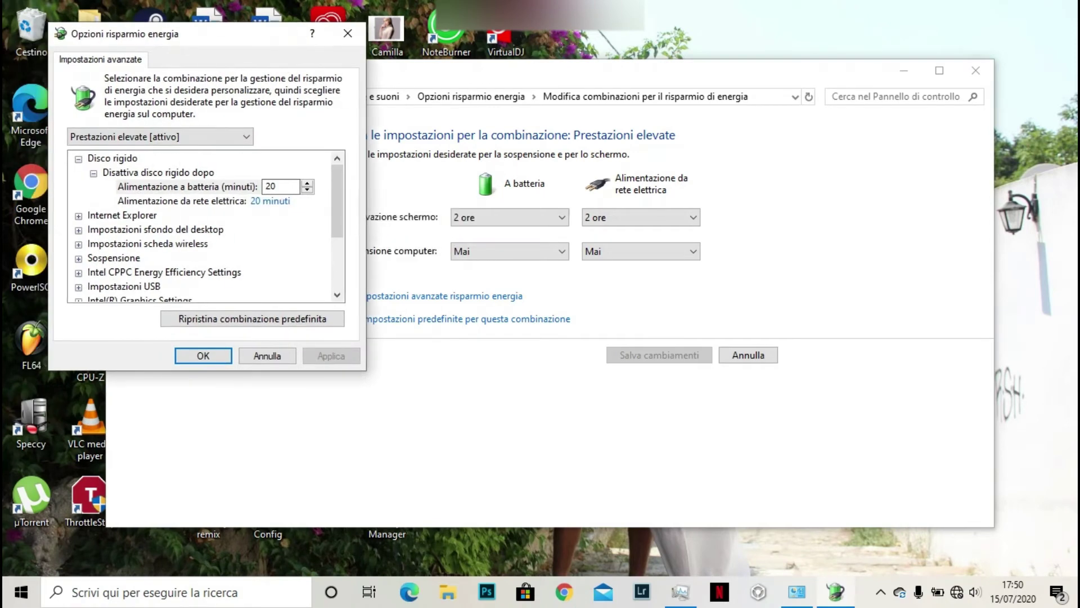
scroll(190, 249, "down", 3)
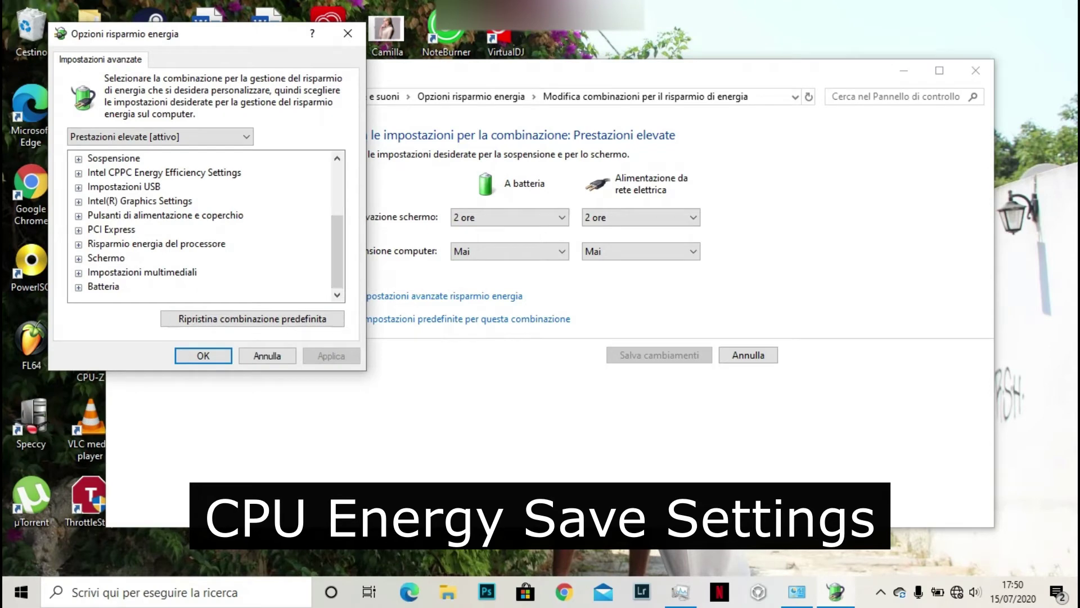
- Confirm minimum and maximum processor performance at 100%, then close advanced settings and minimize
left_click(78, 244)
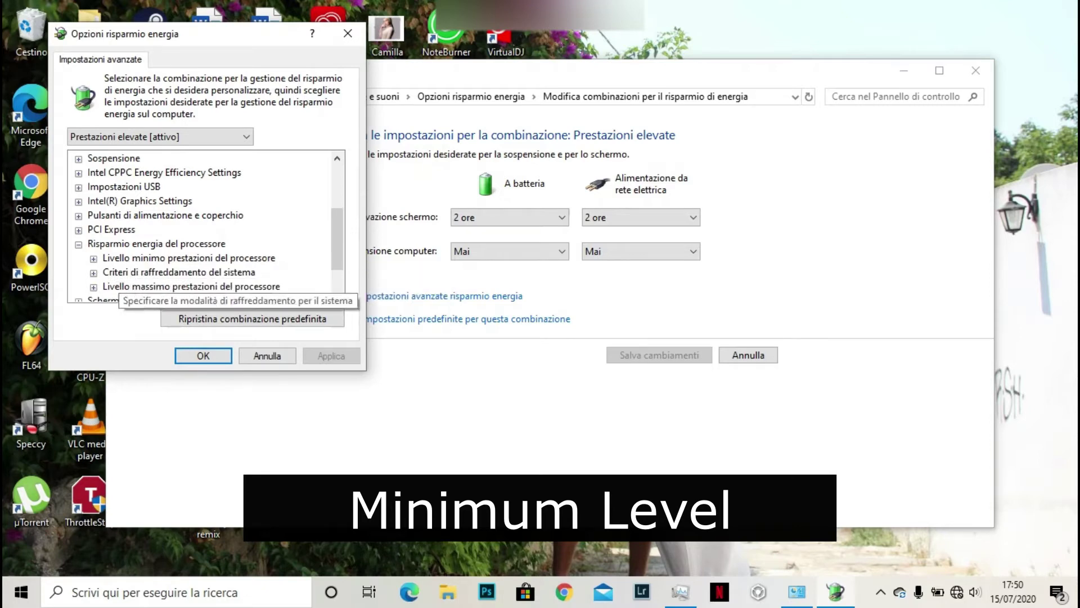
double_click(186, 258)
scroll(211, 270, "down", 2)
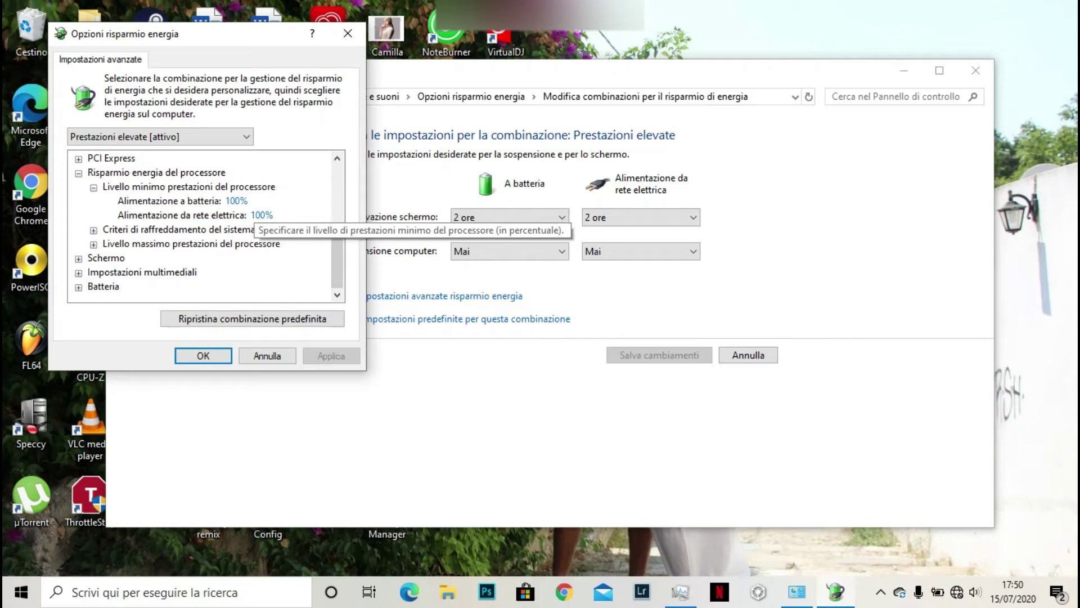
left_click(94, 243)
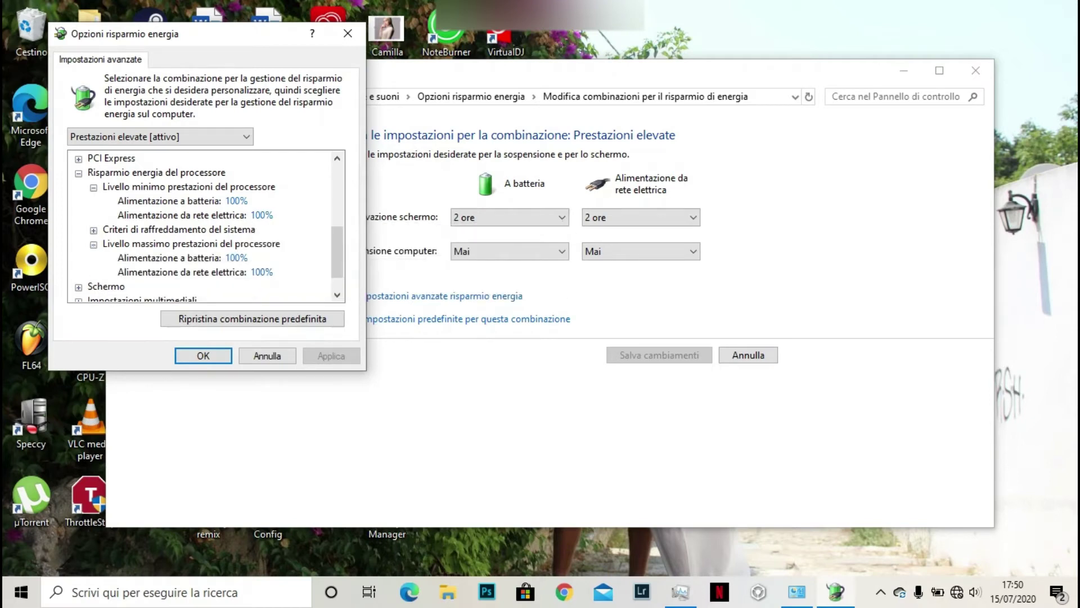
left_click(94, 243)
left_click(203, 355)
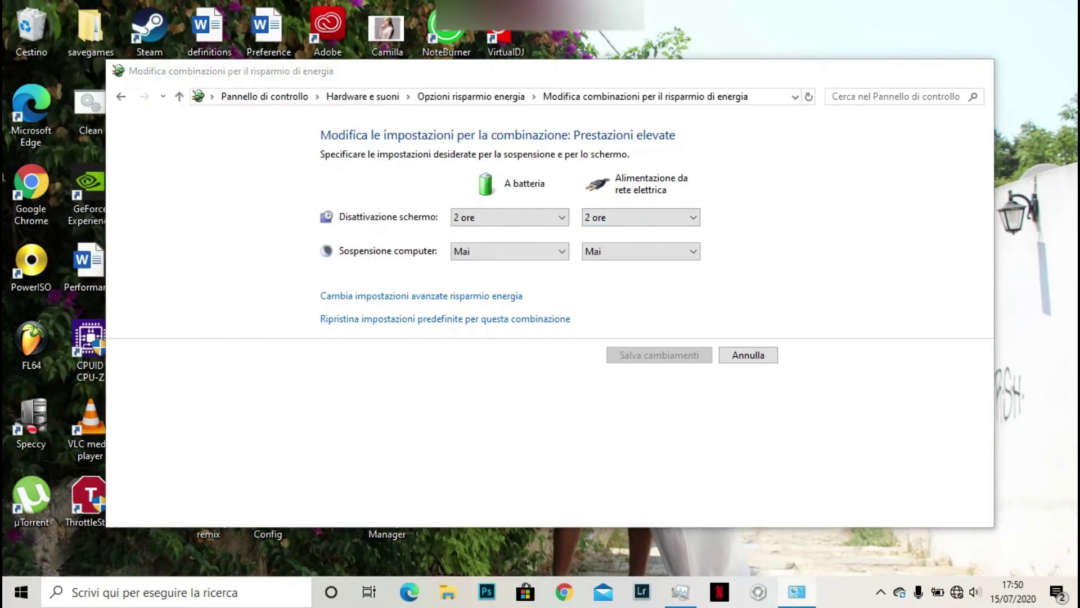
left_click(903, 70)
- Restore and re-minimize the power plan window, then return to Task Manager at 0.79 GHz
left_click(797, 592)
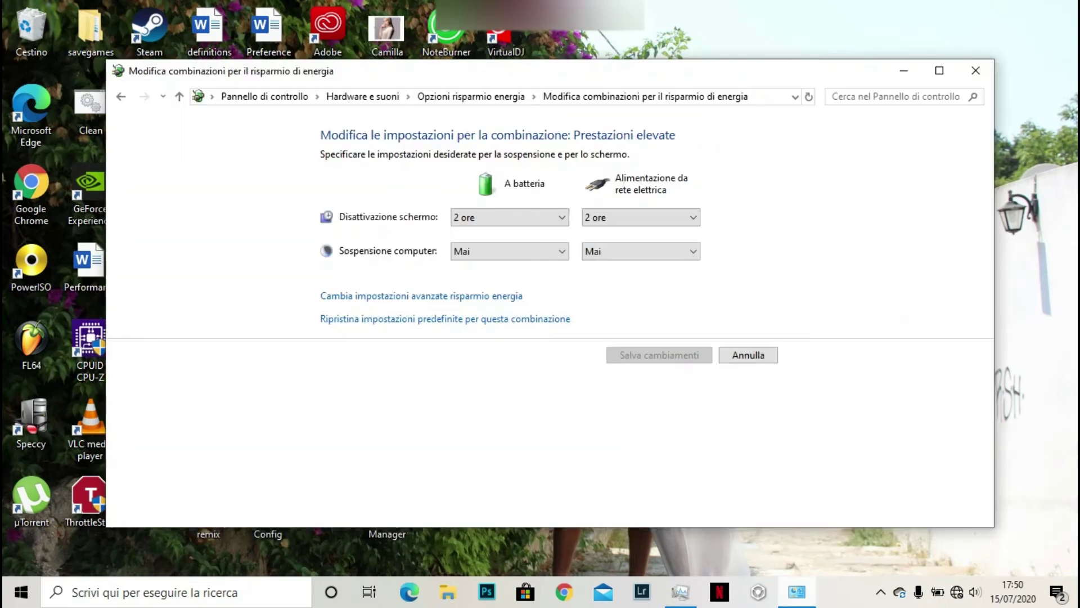
left_click(903, 69)
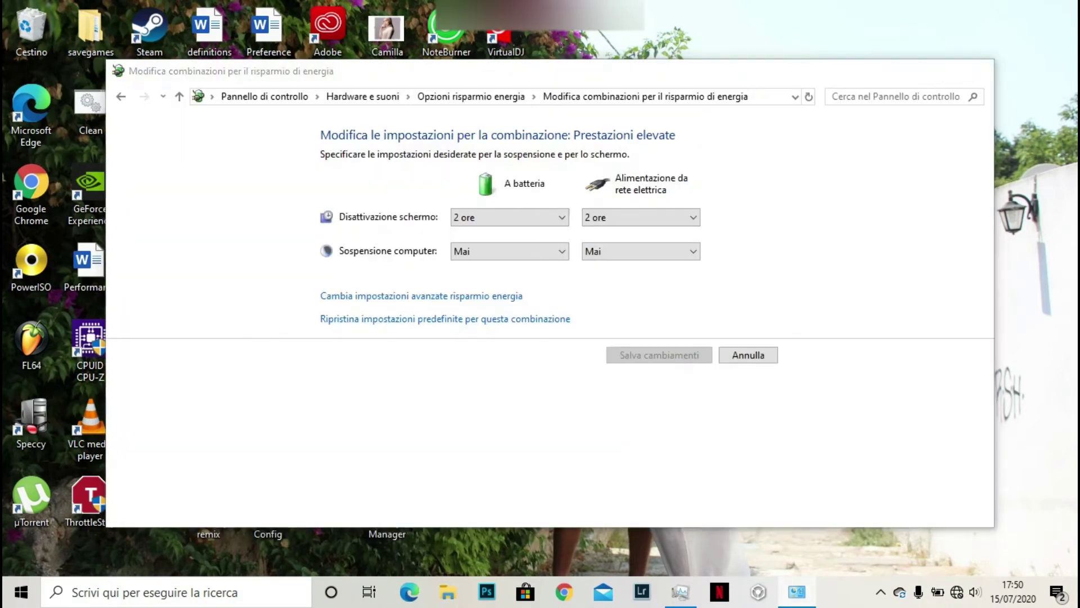
left_click(680, 592)
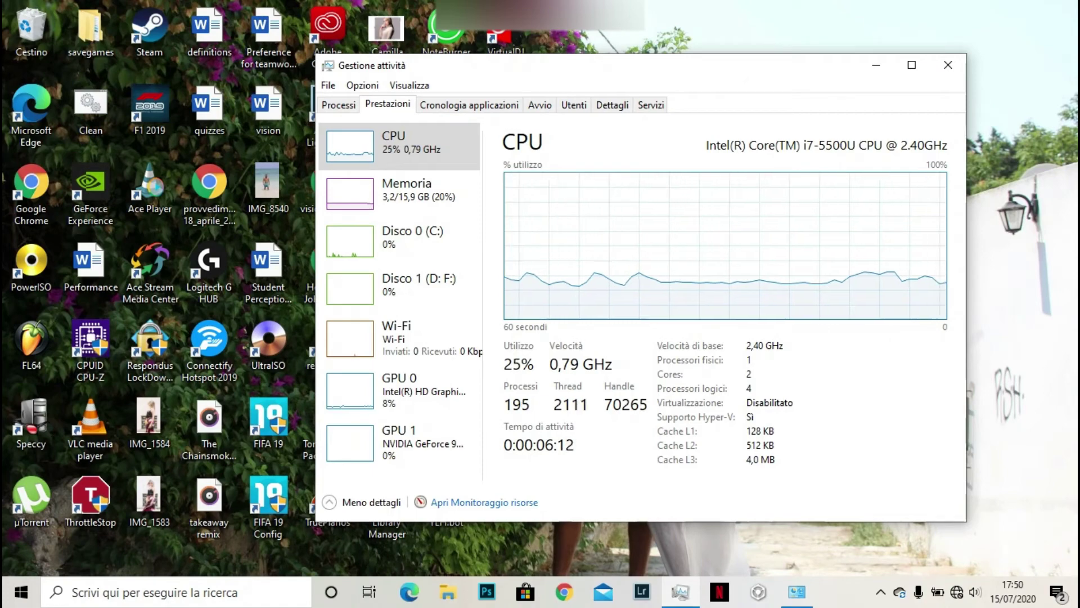
- Minimize Task Manager and launch ThrottleStop from the desktop
left_click(875, 66)
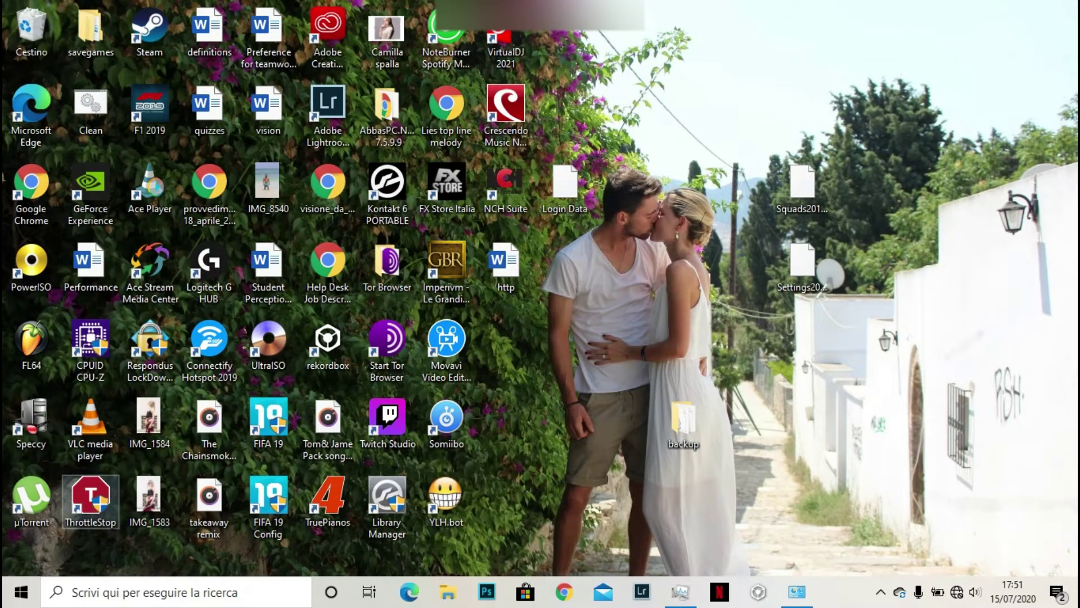
left_click(91, 500)
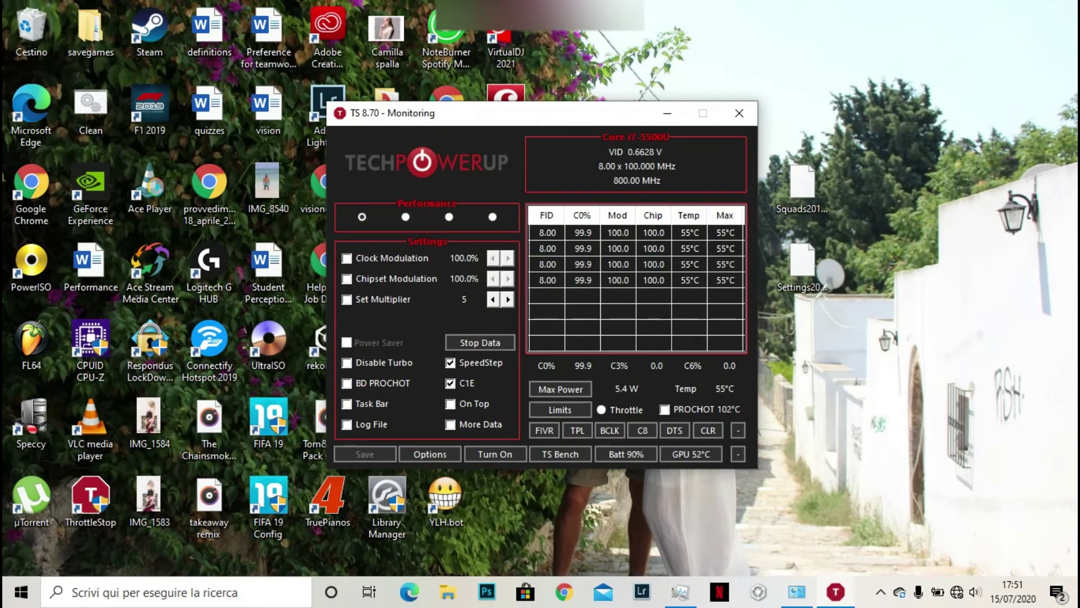
- Tick and untick Disable Turbo in ThrottleStop, then close ThrottleStop
left_click(347, 363)
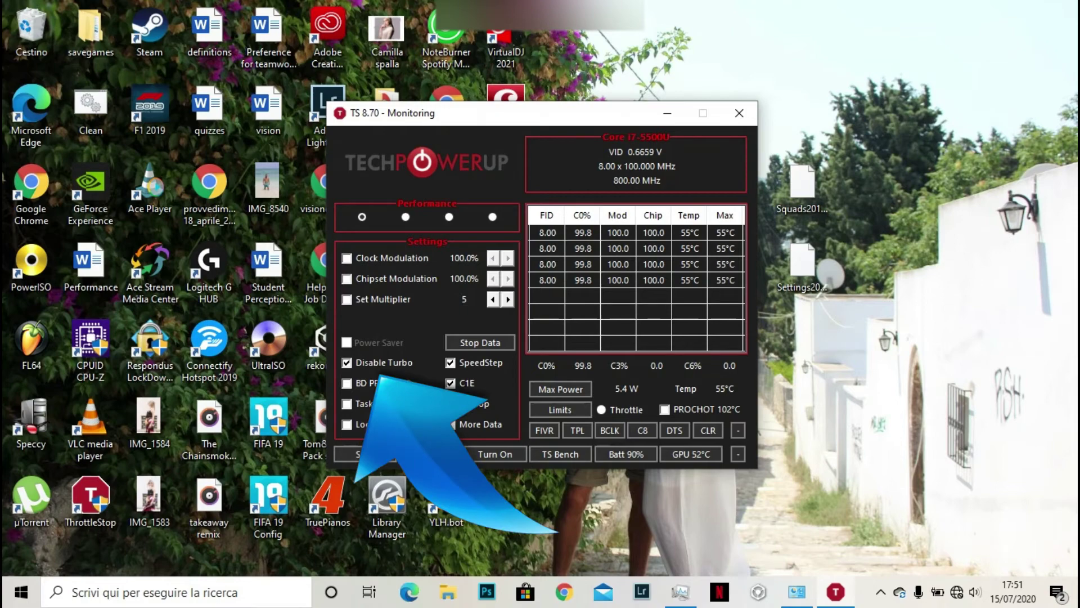
key("space")
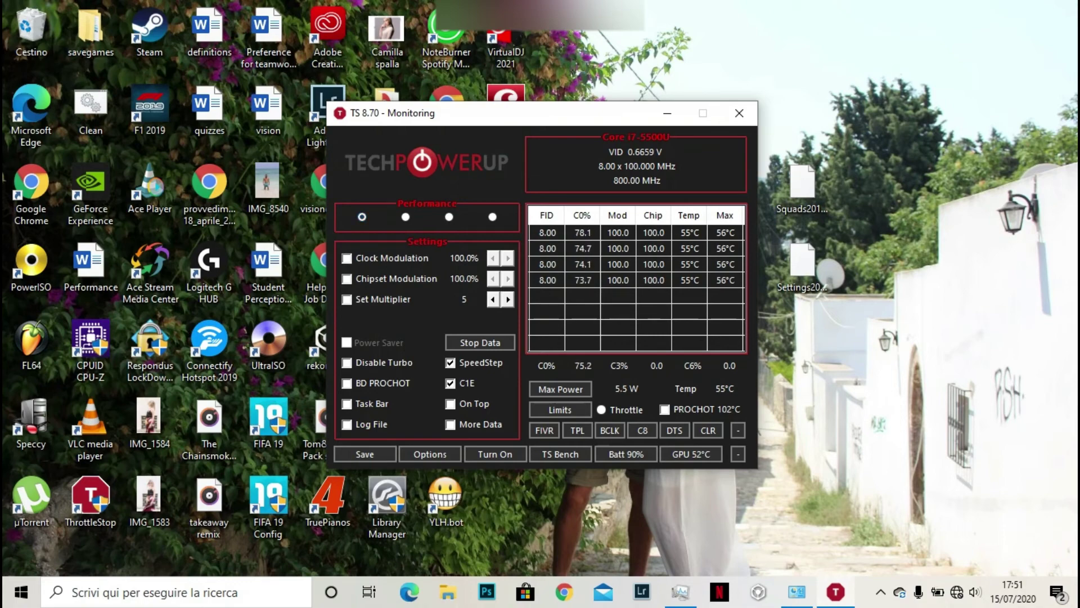
left_click(739, 113)
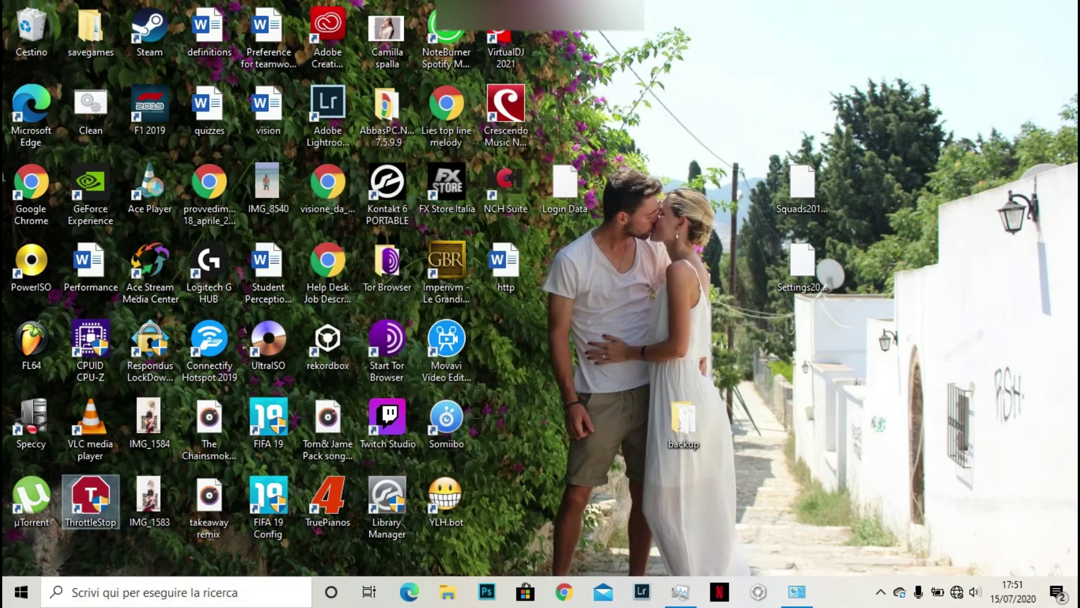
- Reopen Task Manager with Ctrl+Shift+Esc to see the CPU at about 2.89 GHz
key("ctrl+shift+Escape")
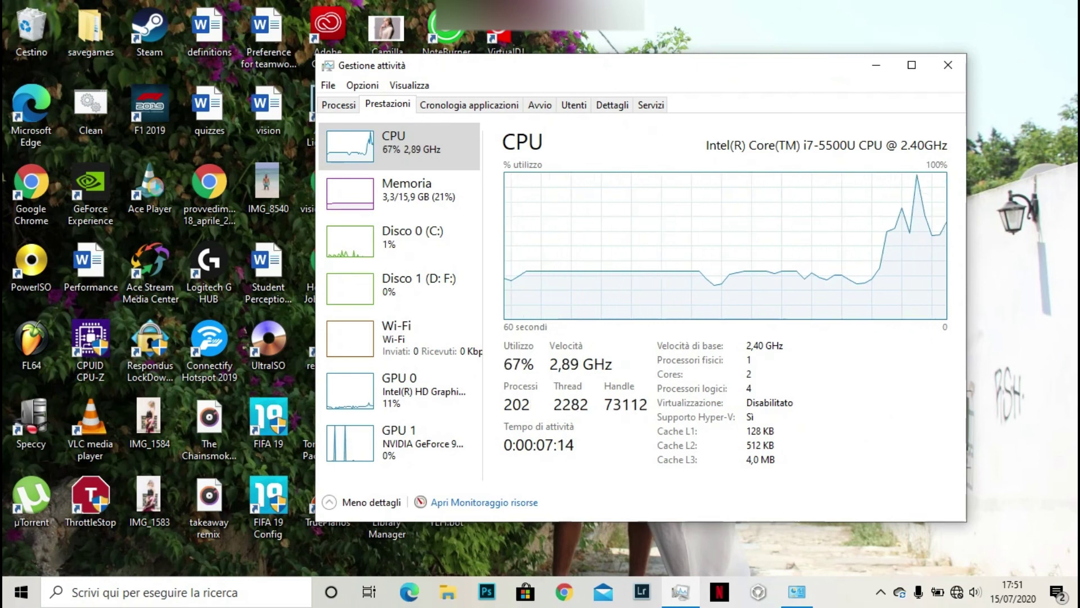
left_click_drag(590, 65, 561, 84)
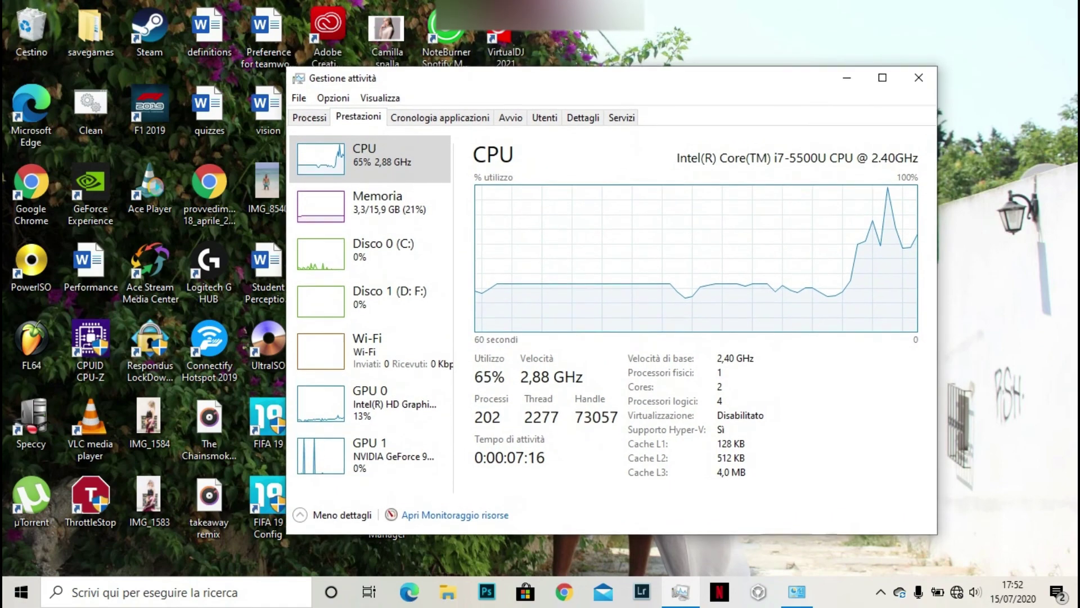